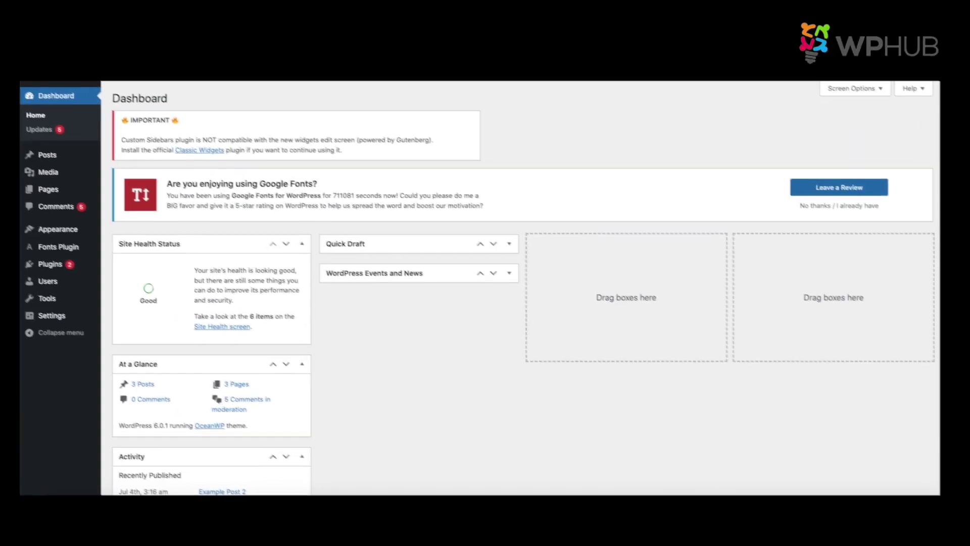
Find 'Search regex' in the plugin directory, then install and activate Search Regex.
mouse_move(55, 267)
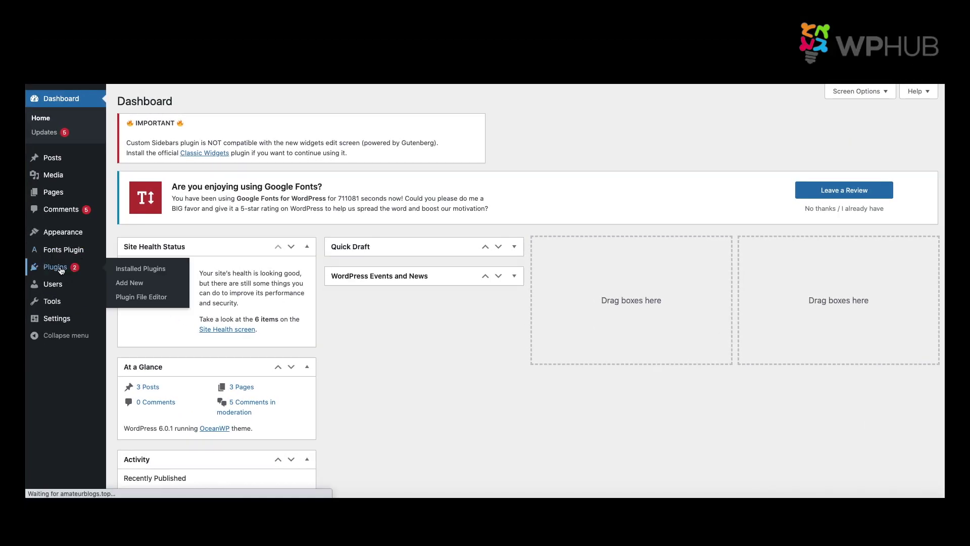
click(145, 285)
click(851, 246)
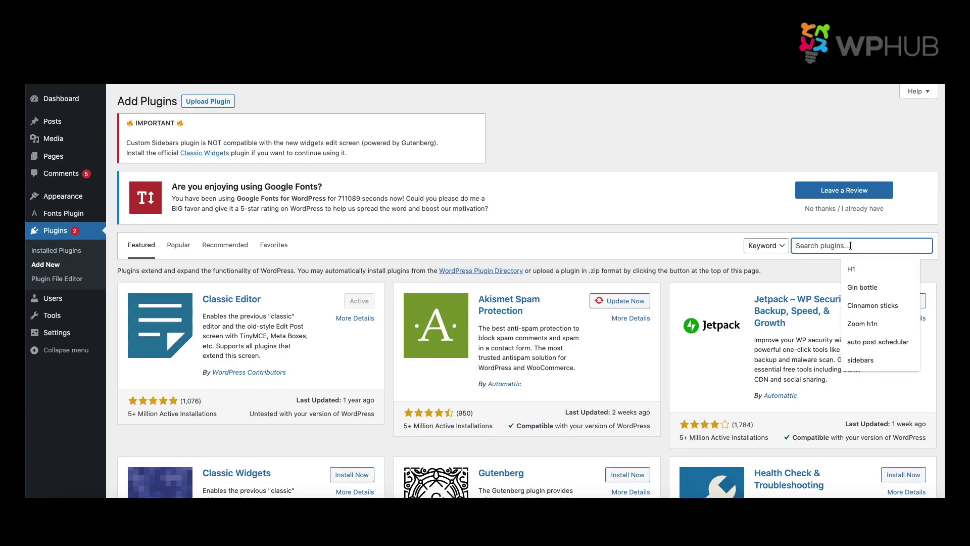
text(Search regex)
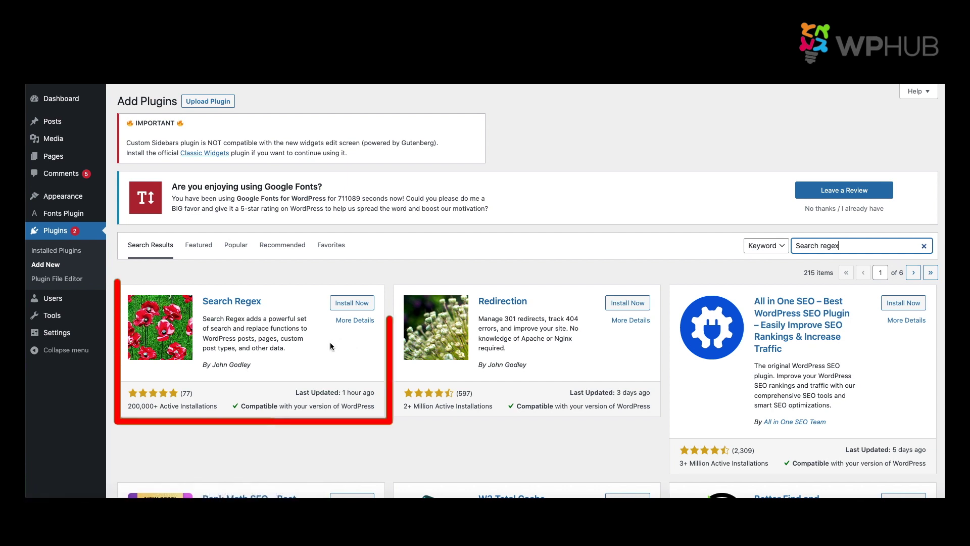
click(350, 303)
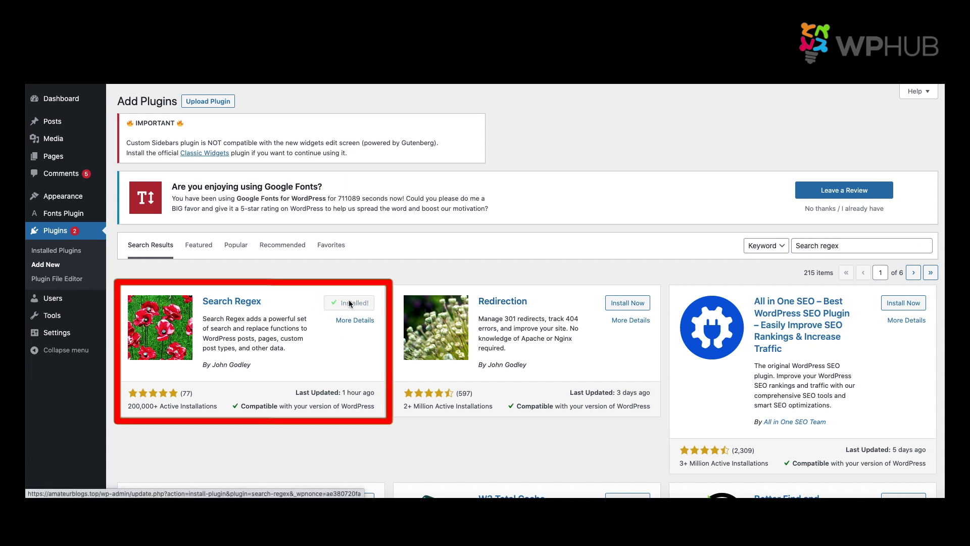
click(350, 305)
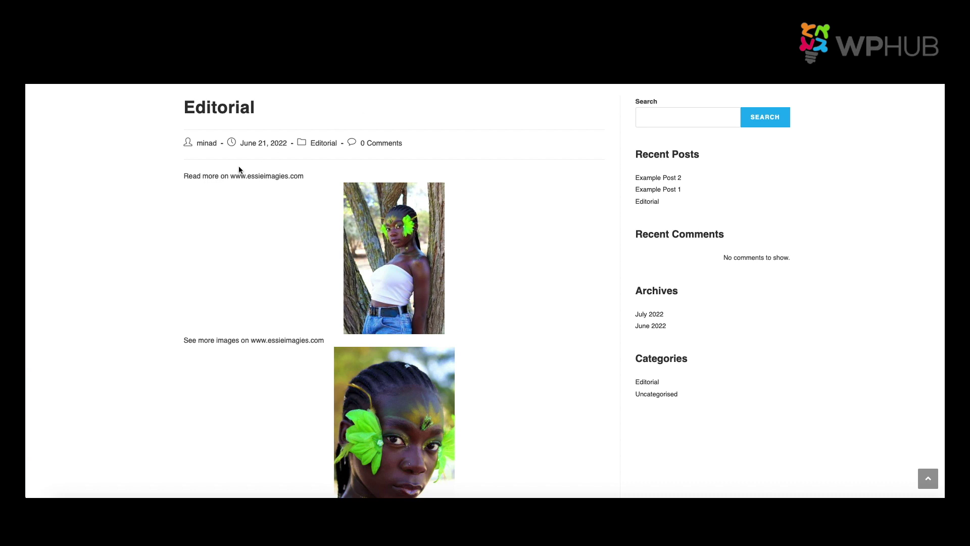
Highlight the www part of the Editorial post's link, then go to Tools > Search Regex.
drag(230, 177, 245, 176)
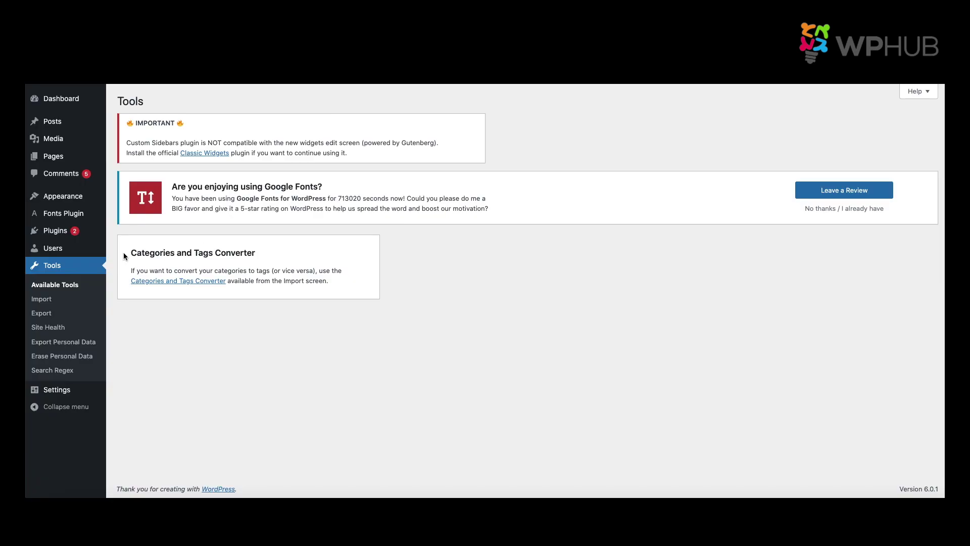
click(57, 371)
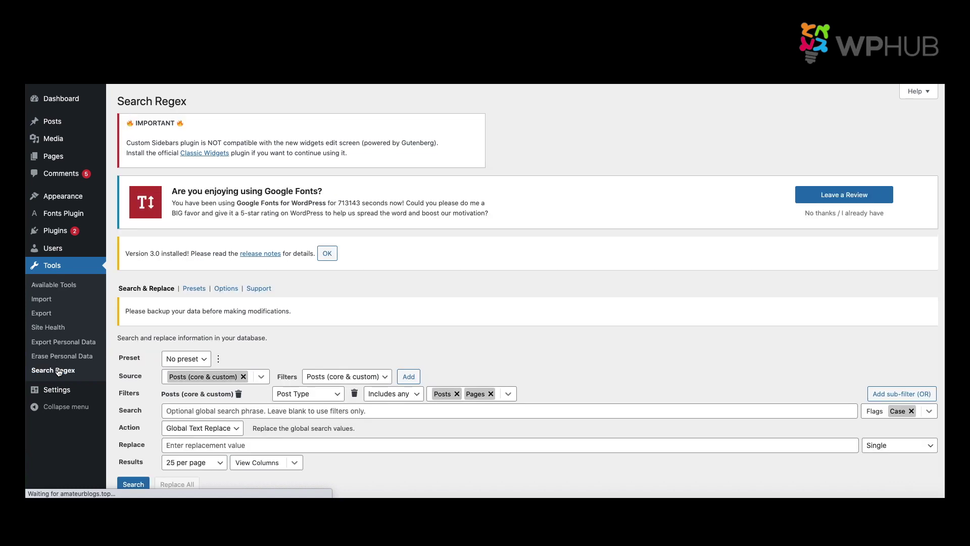
scroll(277, 386, down, 1)
click(277, 387)
text(www.essieimagies.com)
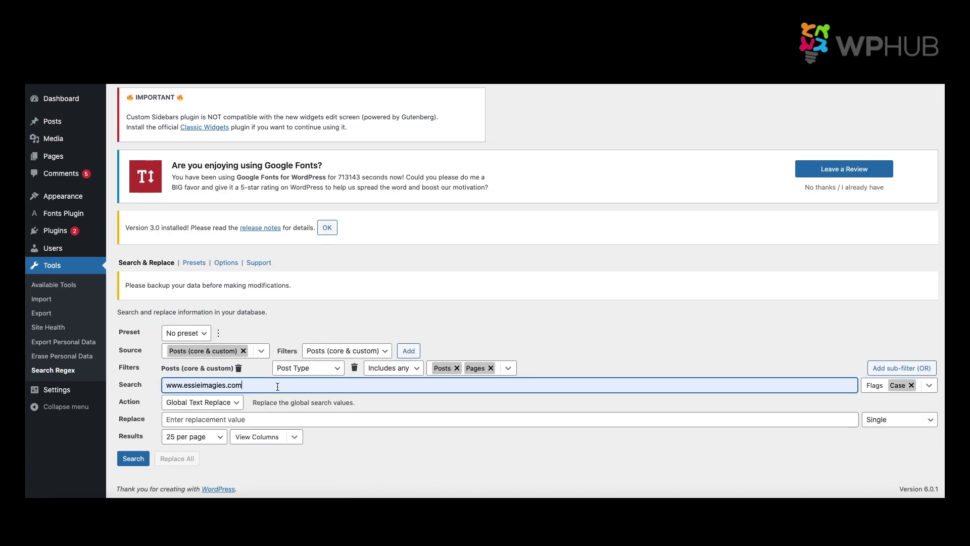
click(324, 370)
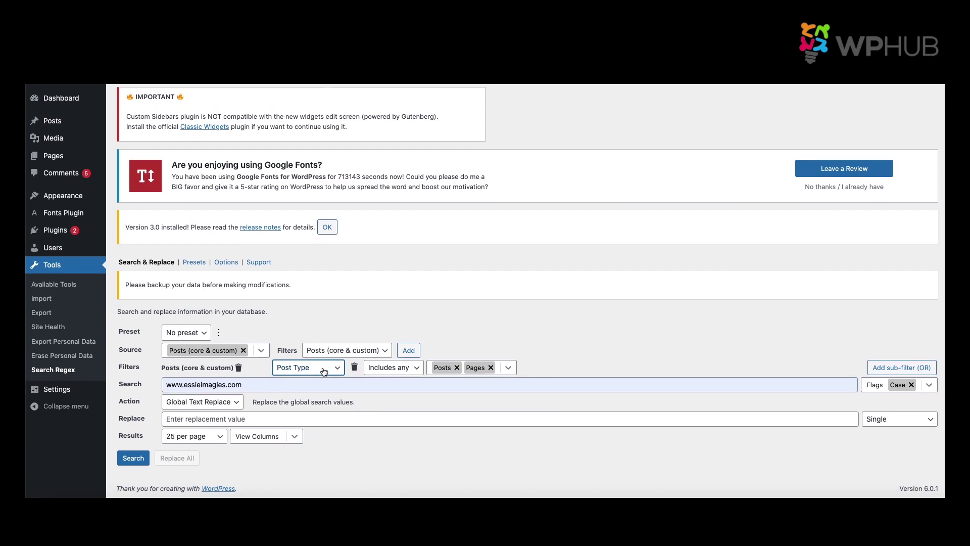
click(133, 460)
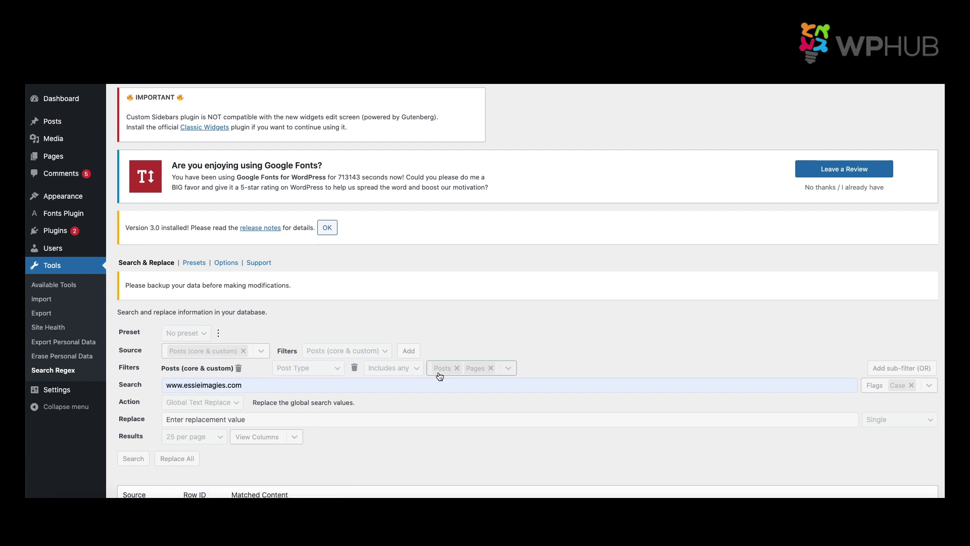
scroll(440, 376, down, 5)
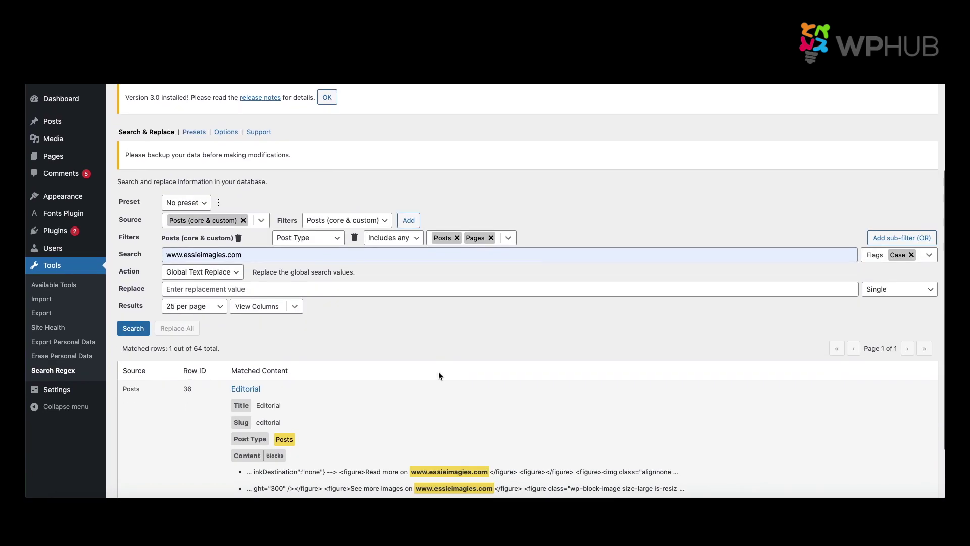
scroll(439, 376, down, 3)
scroll(439, 375, down, 1)
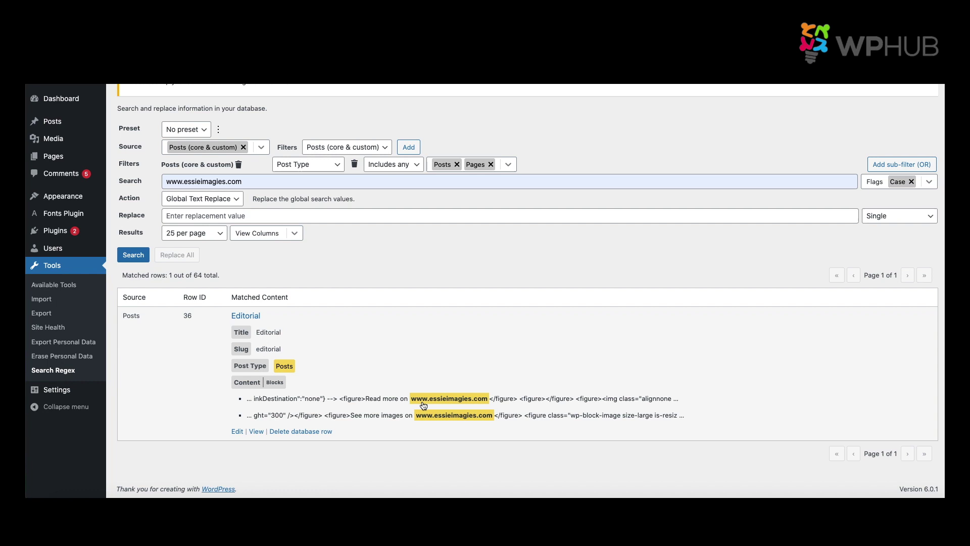
Set essieimagies.com as the replacement, preview it, and replace all matches in the Editorial post.
click(244, 214)
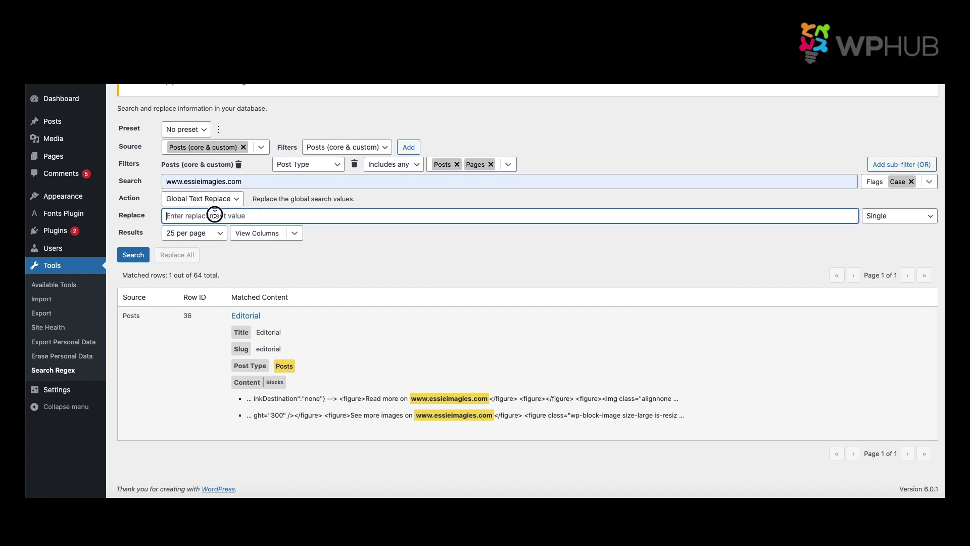
click(230, 239)
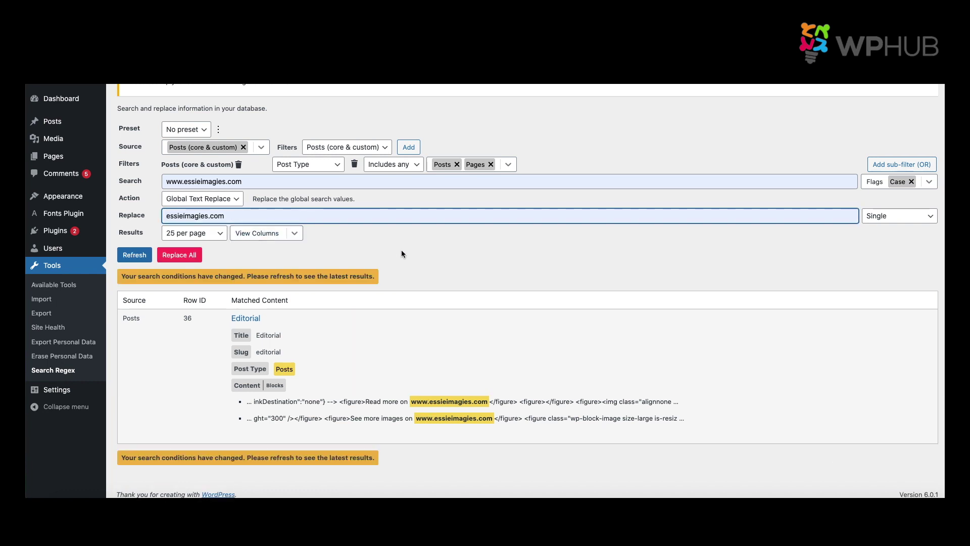
click(135, 255)
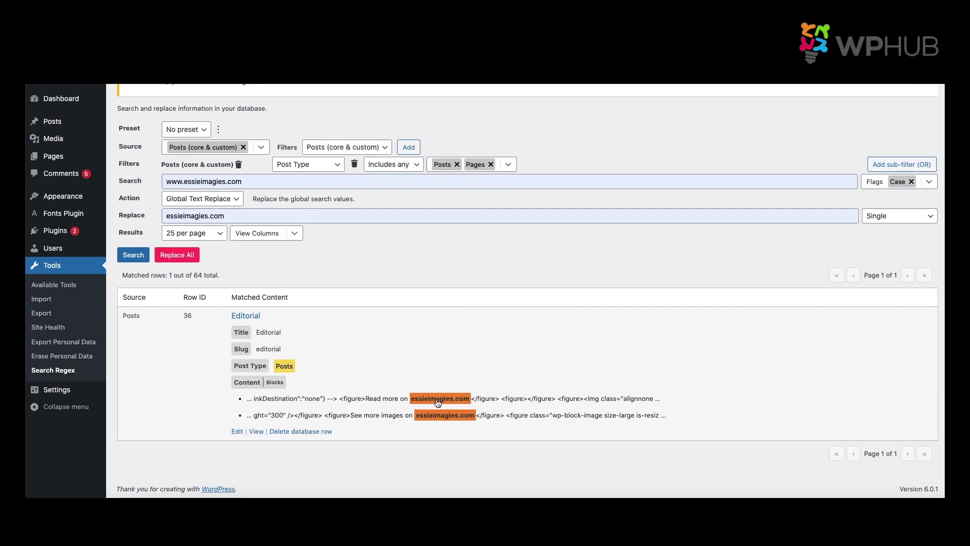
scroll(223, 260, up, 1)
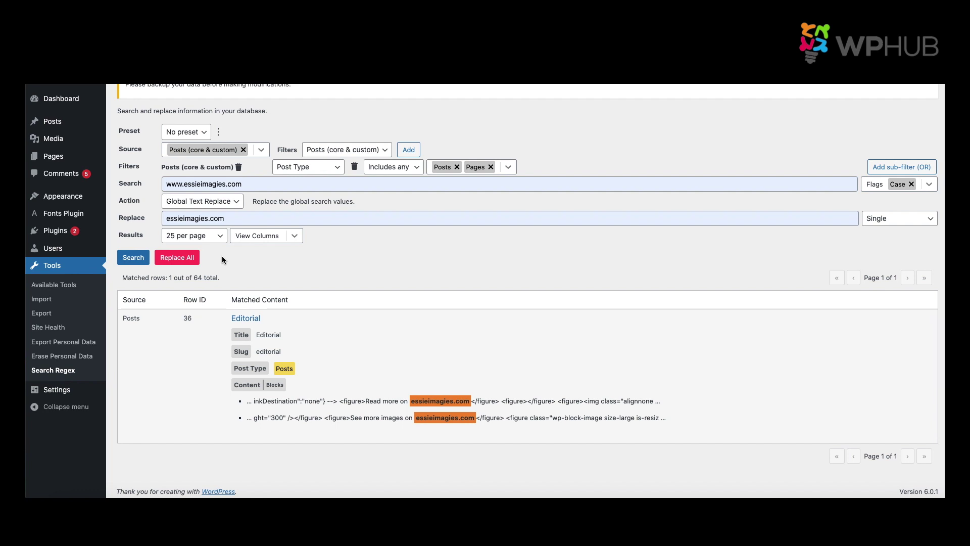
click(175, 258)
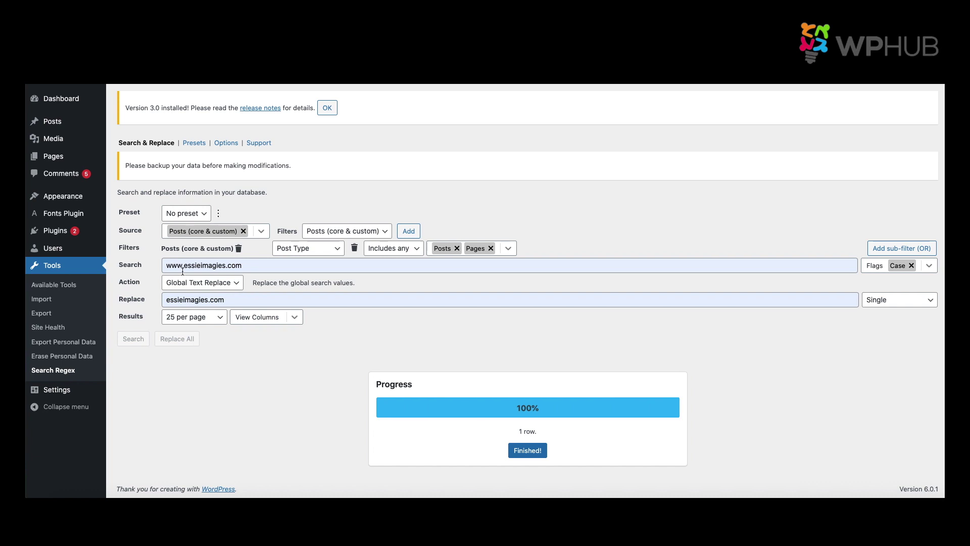
Close the completed progress report and review the Post Type filter's field list.
click(526, 450)
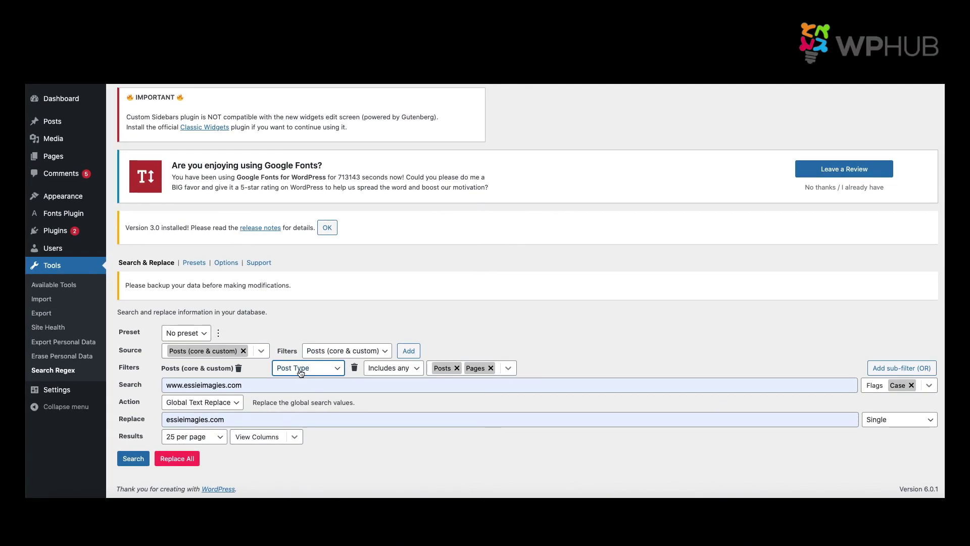
click(300, 373)
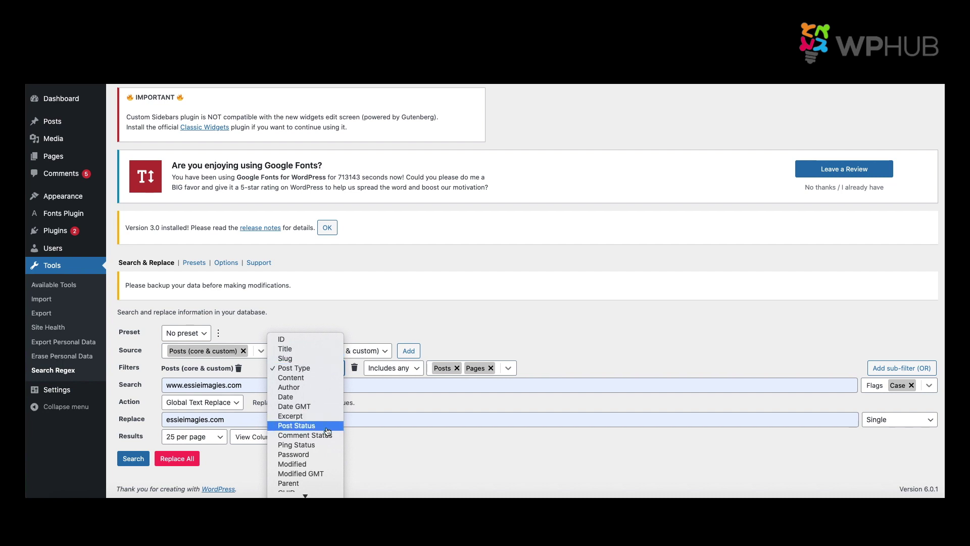
click(433, 448)
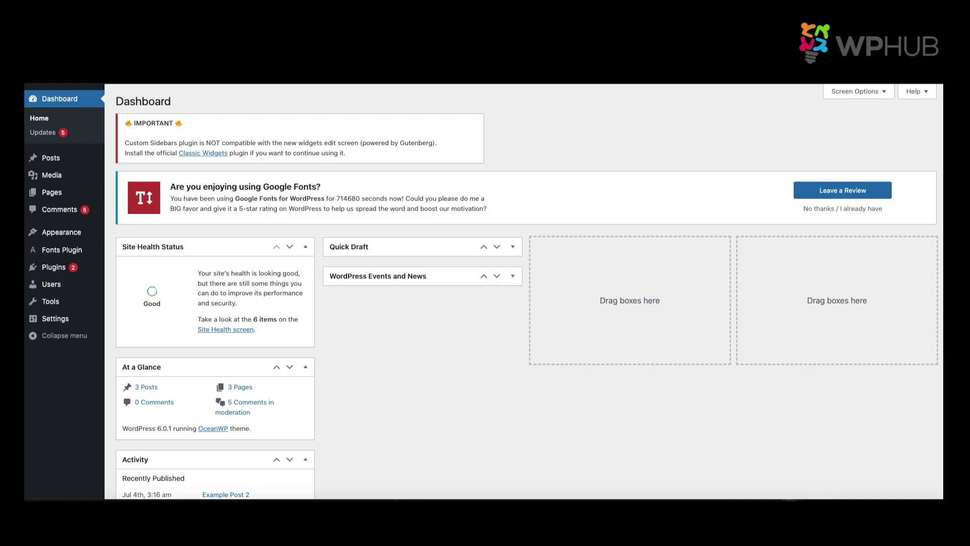
Find 'Better search replace' in the plugin directory, then install and activate it.
mouse_move(53, 267)
click(129, 283)
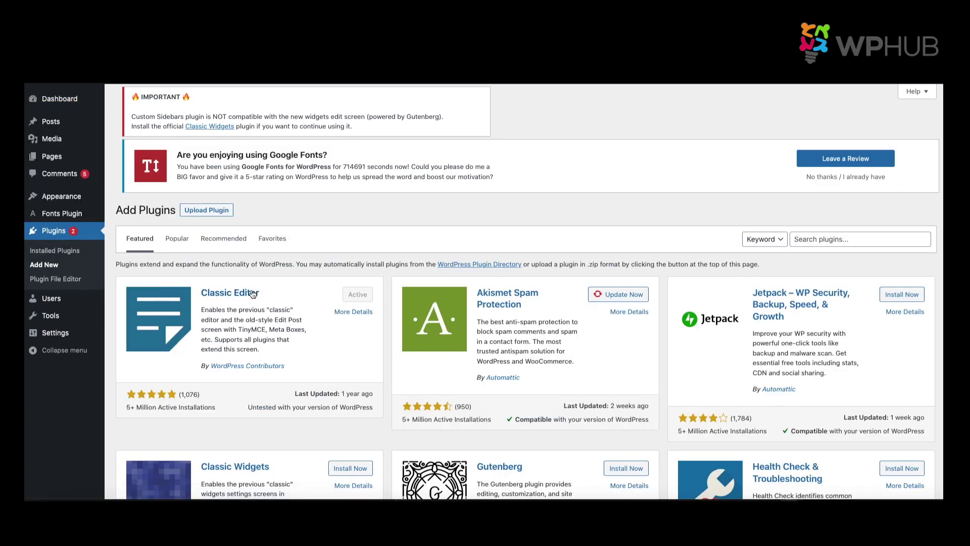
click(818, 245)
text(Better search replace)
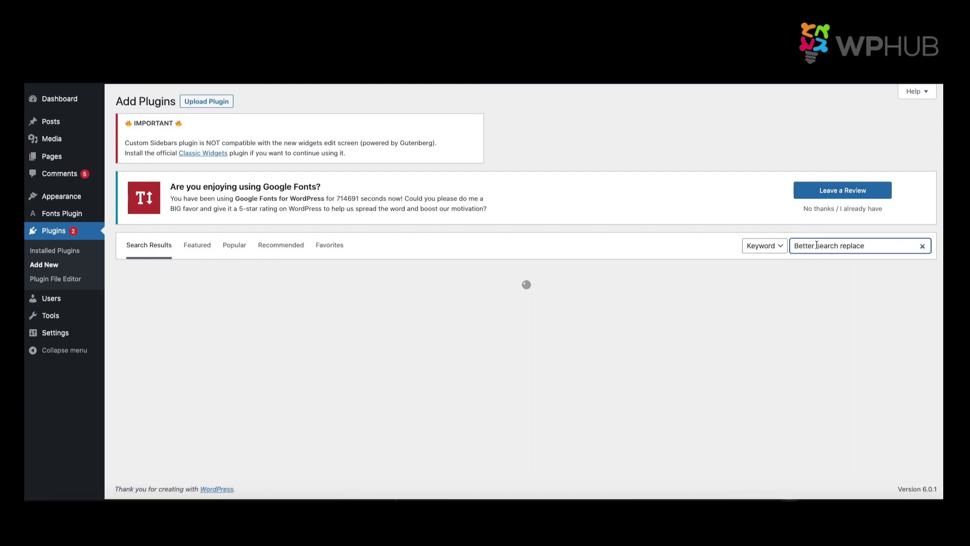
click(348, 303)
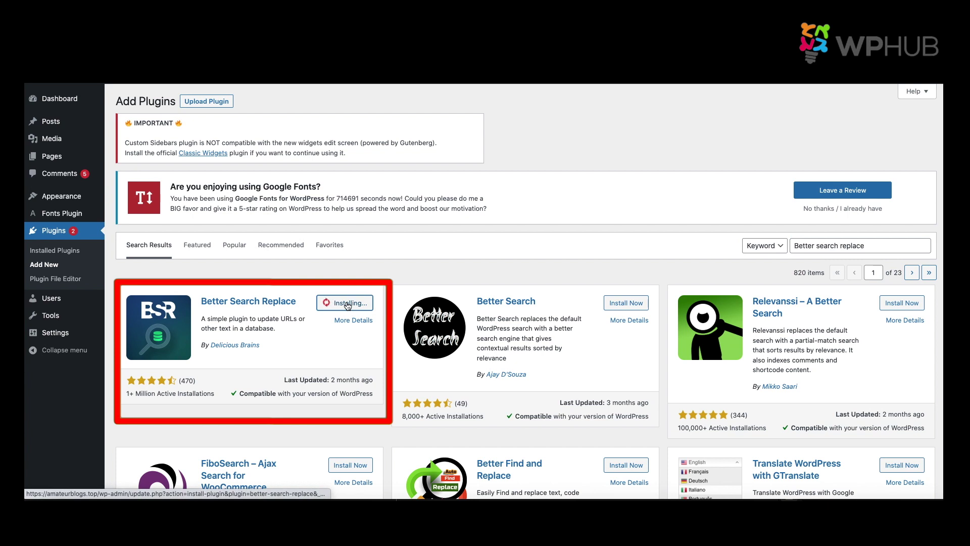
click(348, 305)
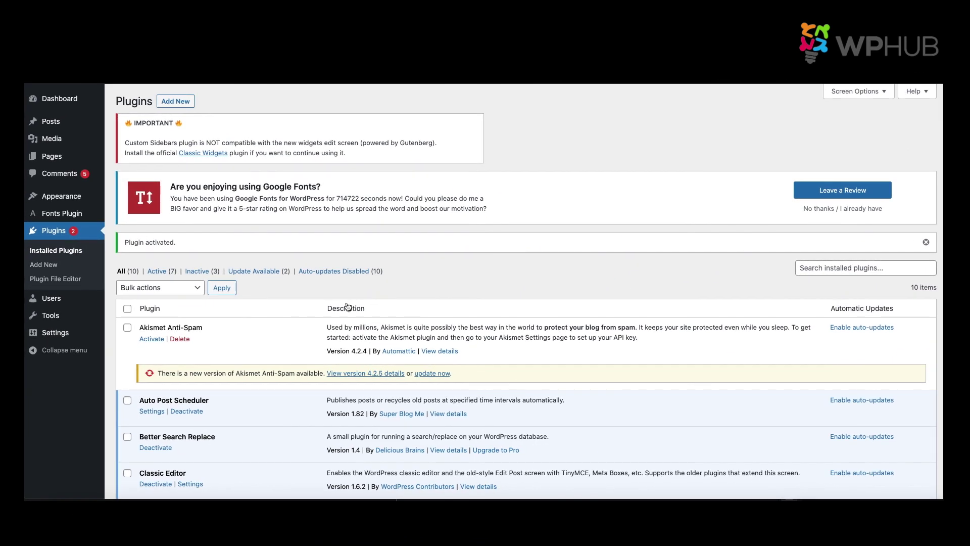
In Better Search Replace, select the wp_posts table and replace Example Post with Content.
mouse_move(53, 315)
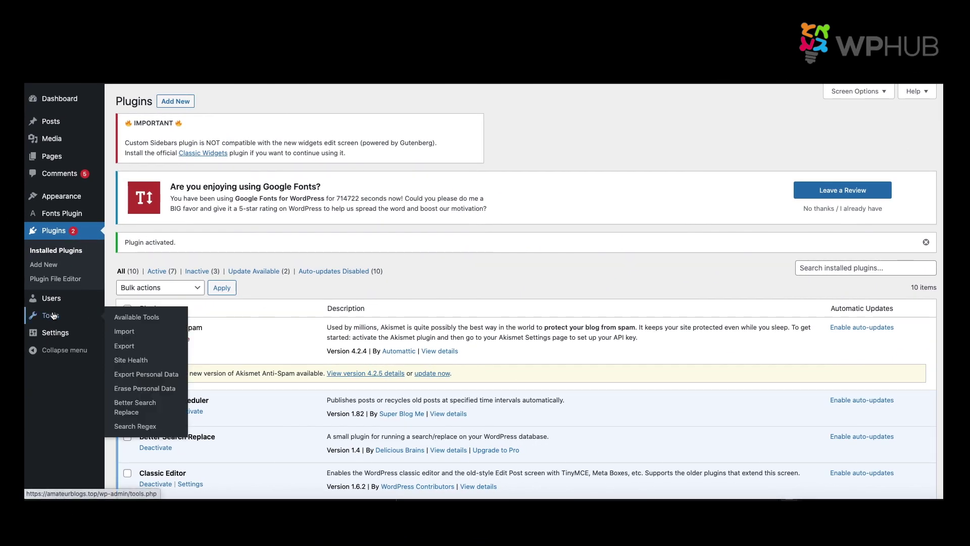
click(128, 413)
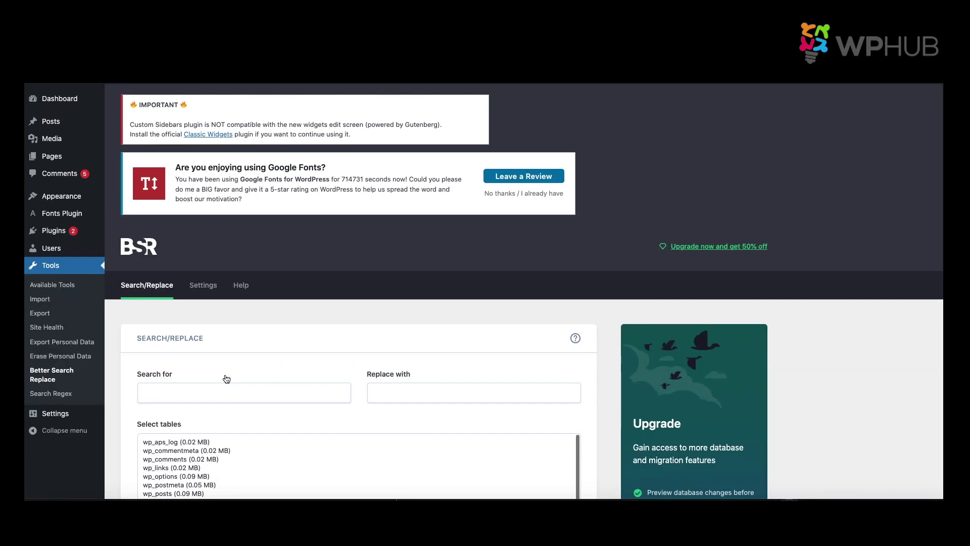
scroll(225, 376, down, 3)
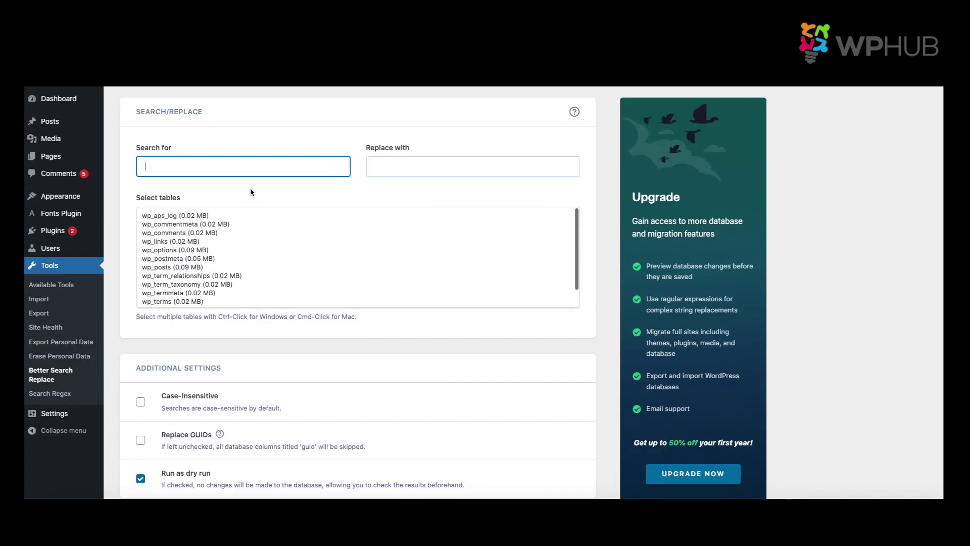
click(172, 267)
click(165, 162)
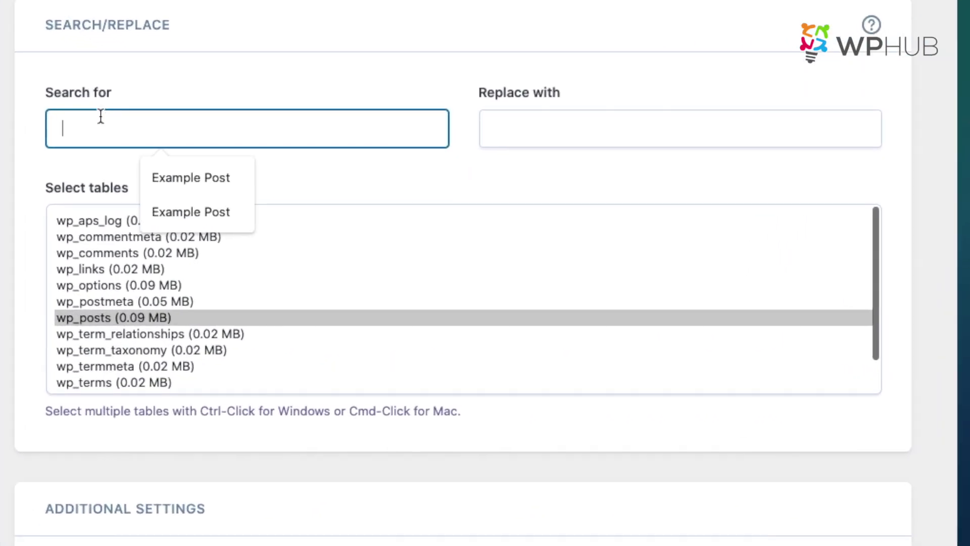
click(191, 175)
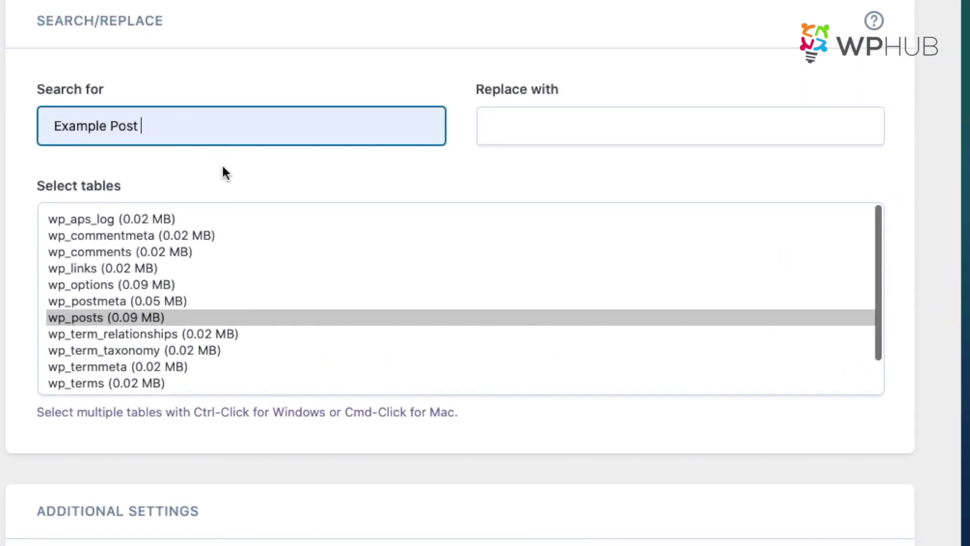
click(511, 127)
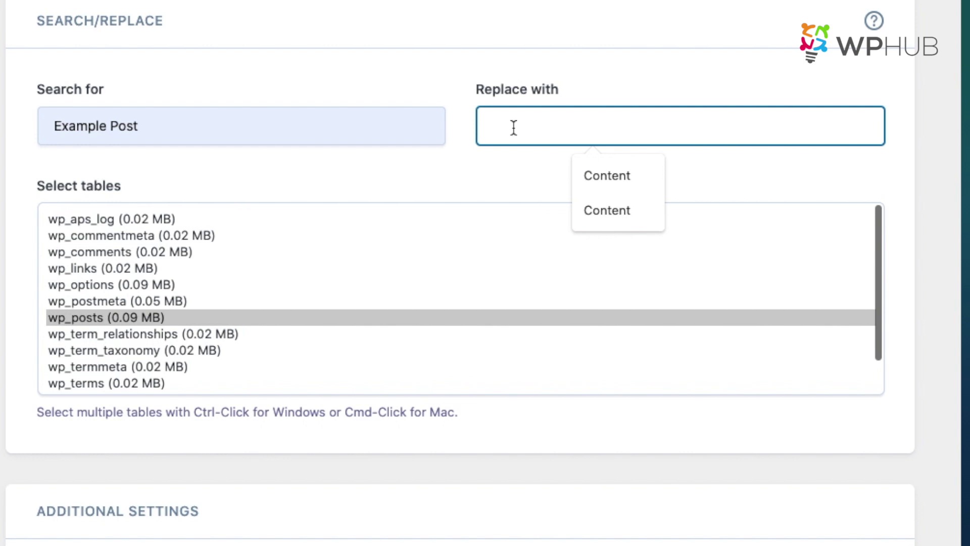
click(636, 174)
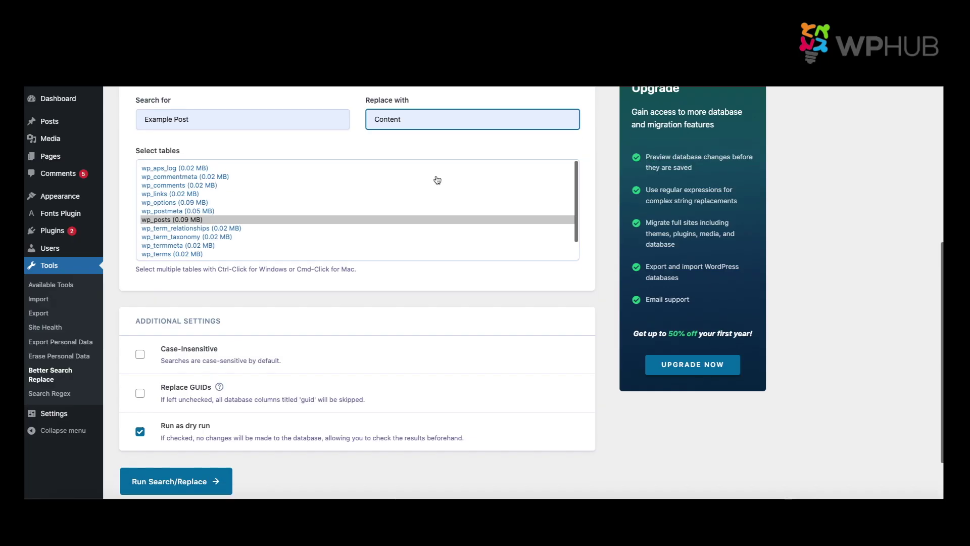
Turn off dry run, make the search case-insensitive, and run the replacement.
scroll(435, 180, down, 3)
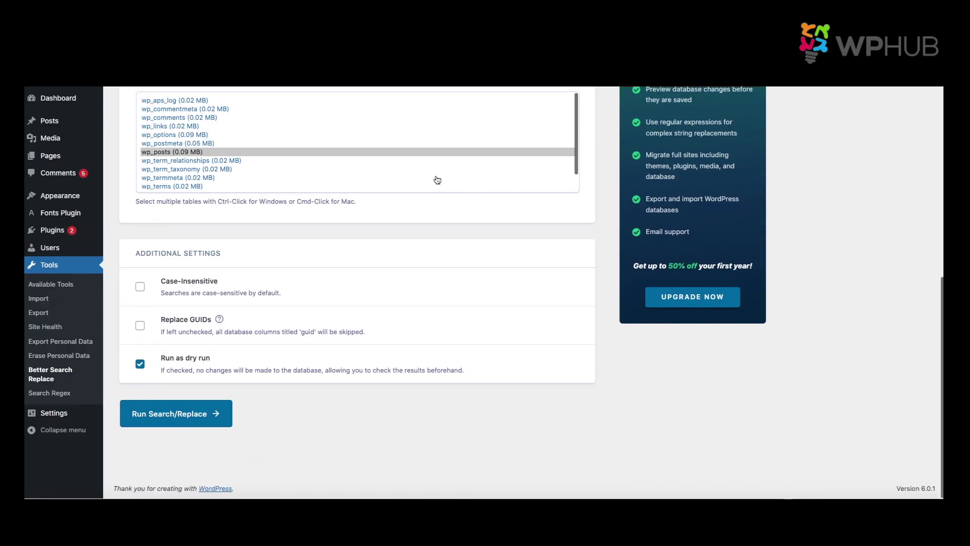
click(114, 373)
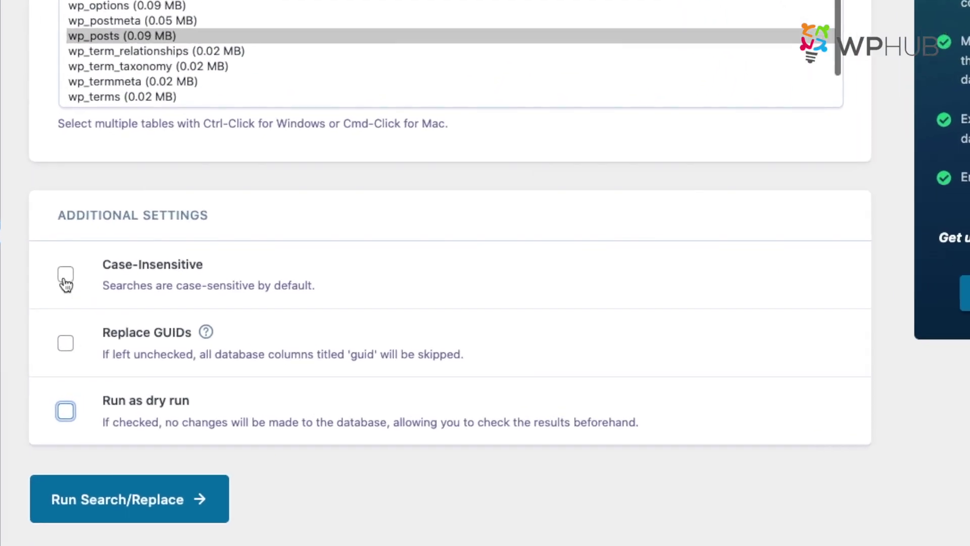
click(66, 277)
click(103, 503)
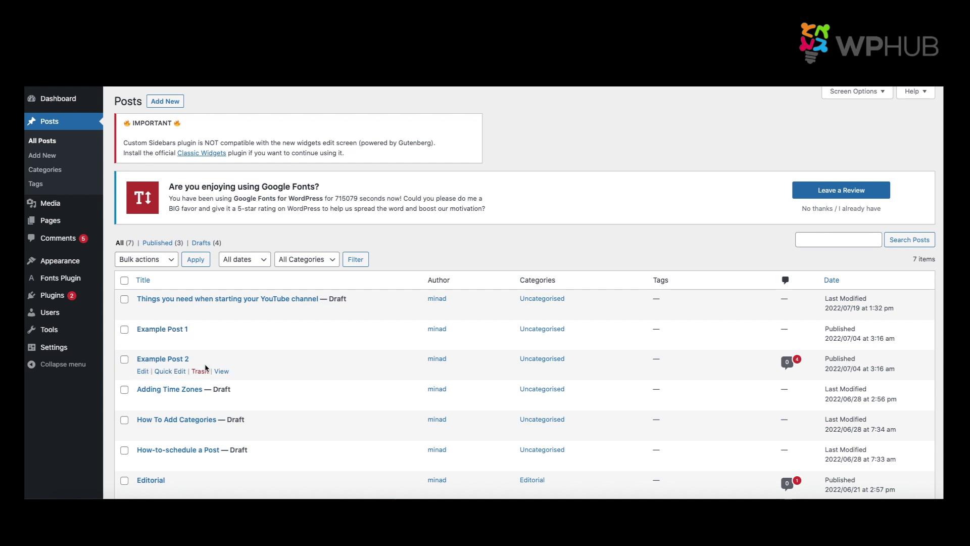
Reload the Posts list to check the renamed titles.
key(super+r)
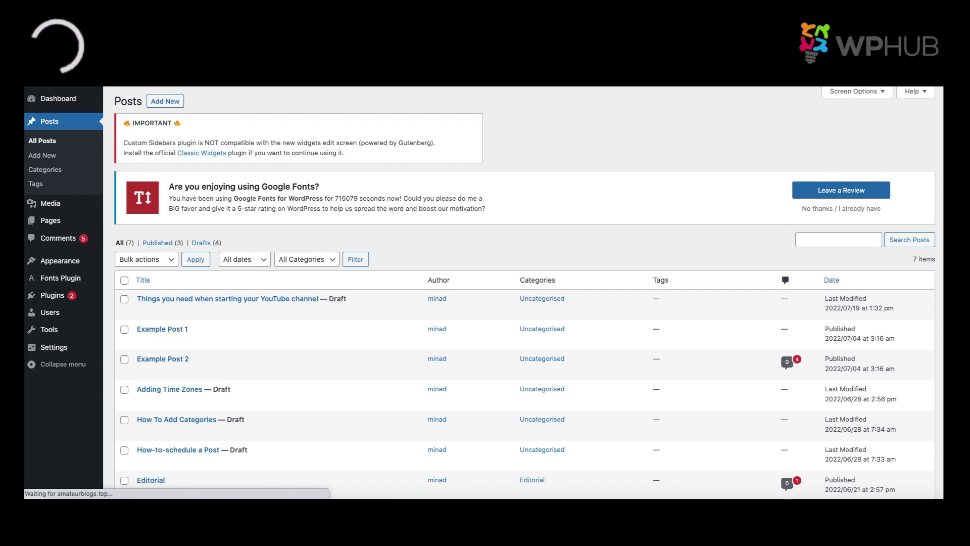